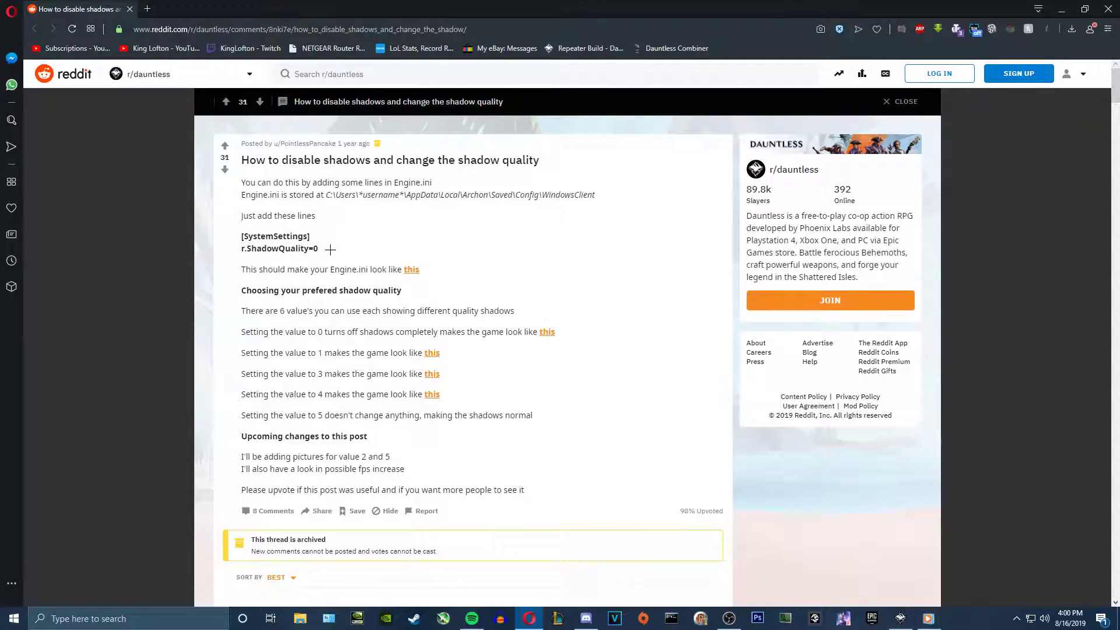
# Copy the [SystemSettings] and r.ShadowQuality=0 lines from the Reddit post
pyautogui.moveTo(330, 249); pyautogui.dragTo(242, 234)
pyautogui.rightClick(255, 242)
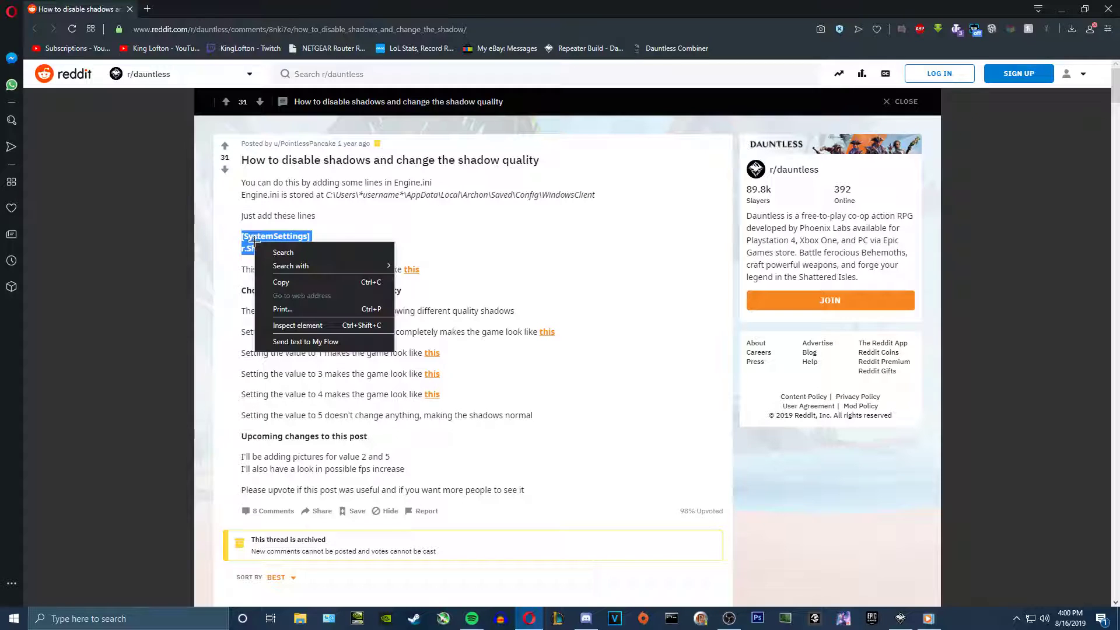
pyautogui.click(289, 282)
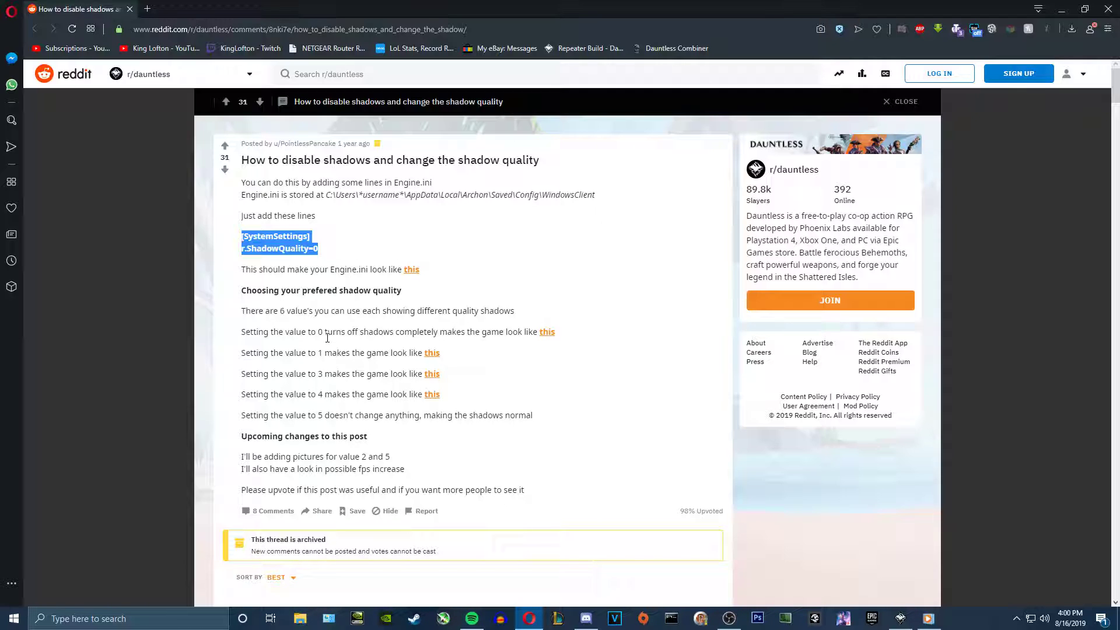
# Open the Roaming app-data folder with a %appdata Run command
pyautogui.press('super+r')
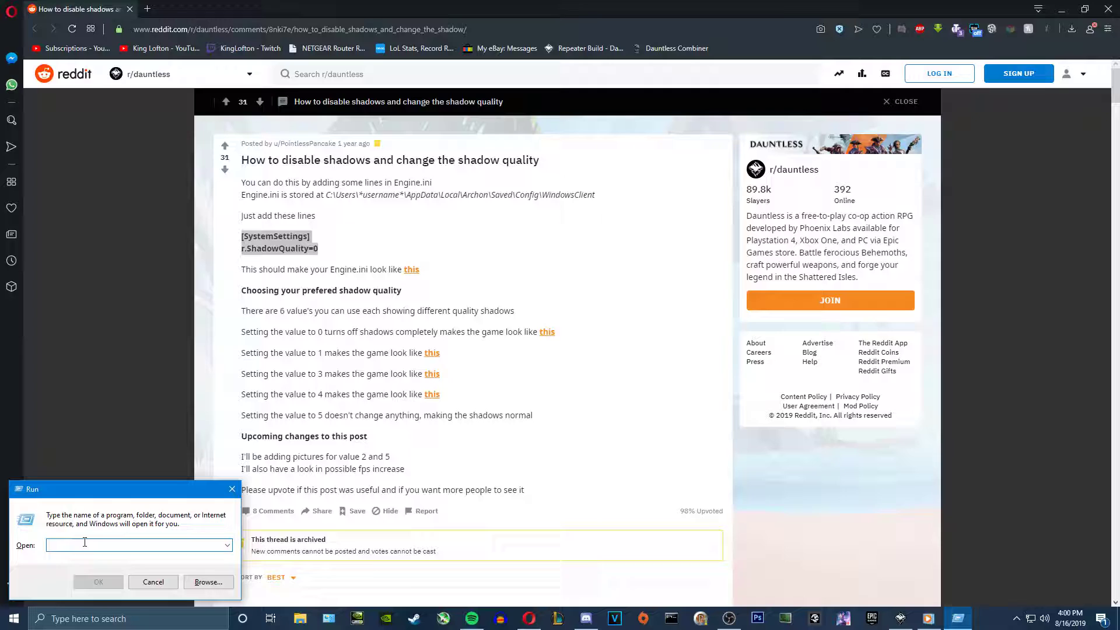
pyautogui.write('%appdata')
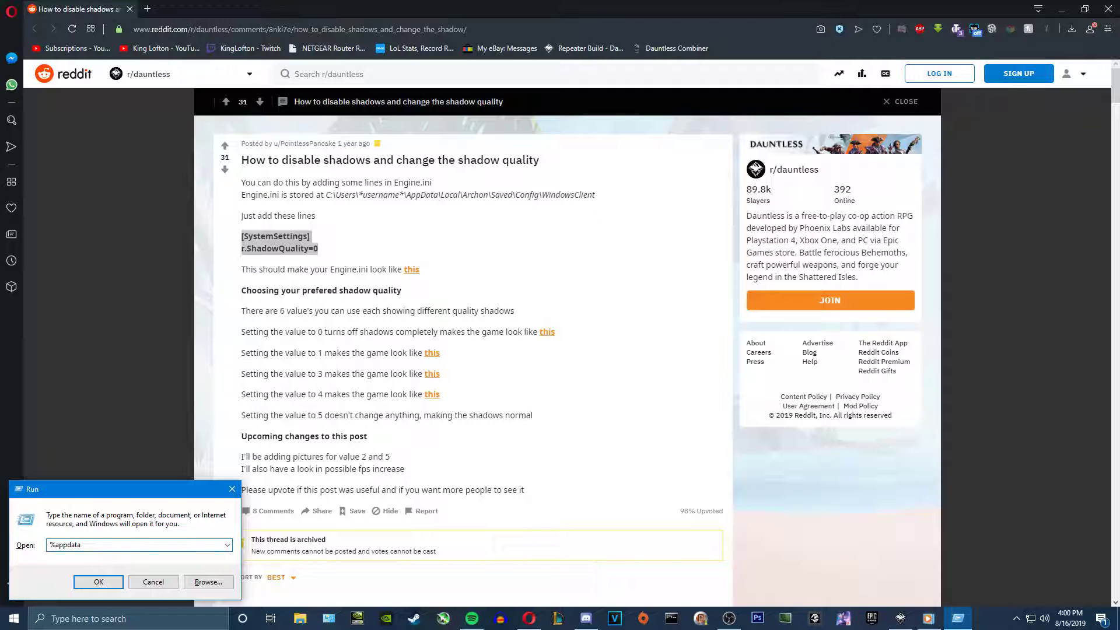
pyautogui.write('%')
pyautogui.press('Return')
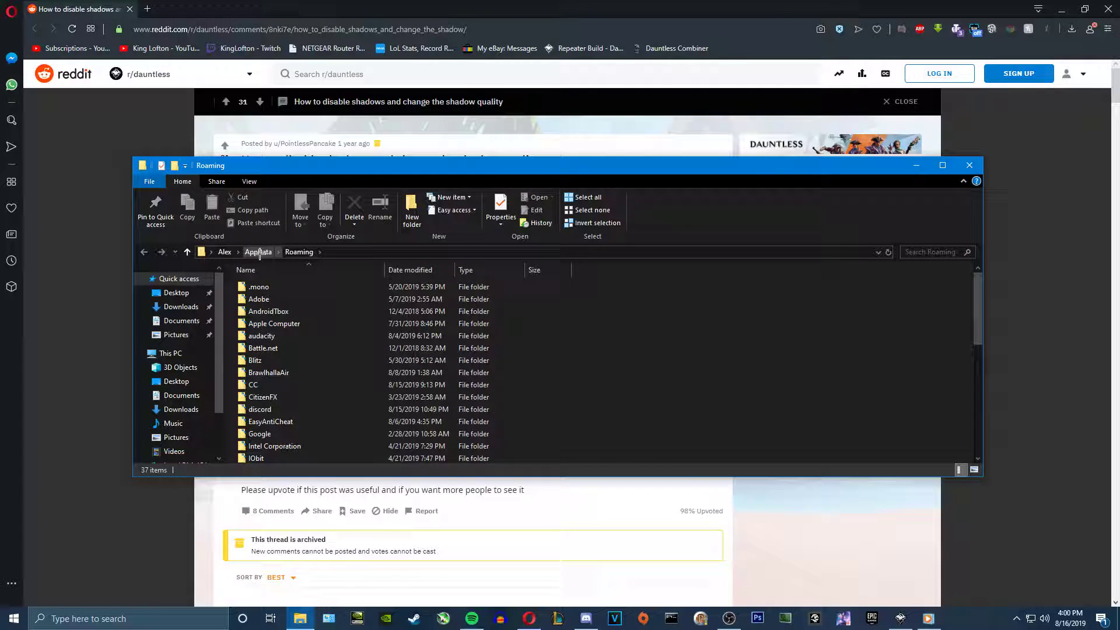
# Navigate to AppData\Local\Archon\Saved\Config\WindowsClient
pyautogui.click(258, 252)
pyautogui.doubleClick(281, 288)
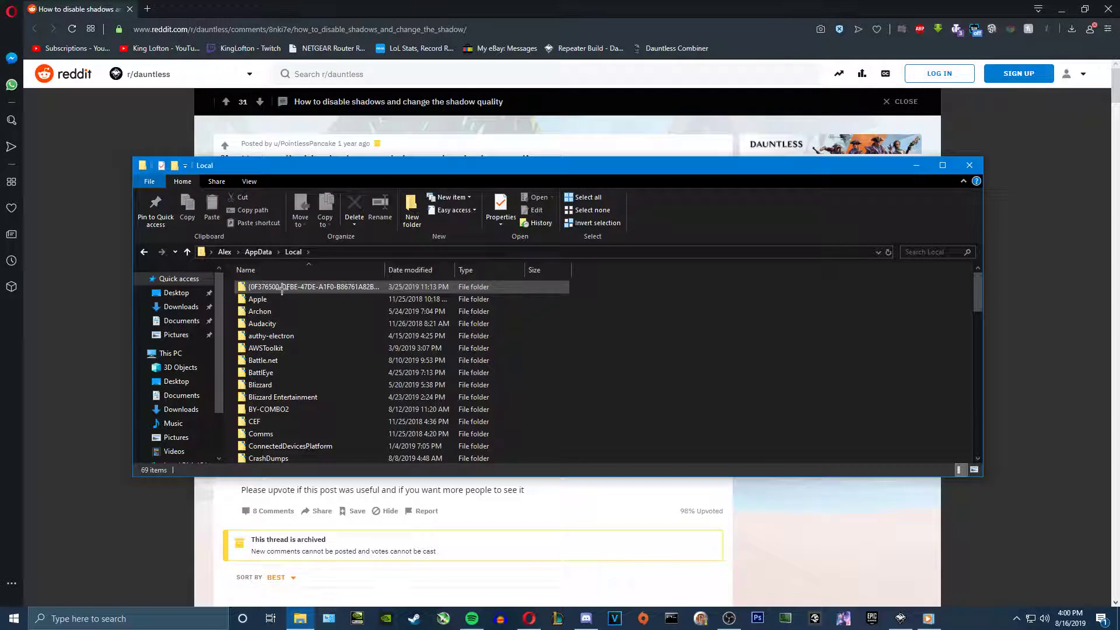
pyautogui.doubleClick(272, 312)
pyautogui.doubleClick(286, 290)
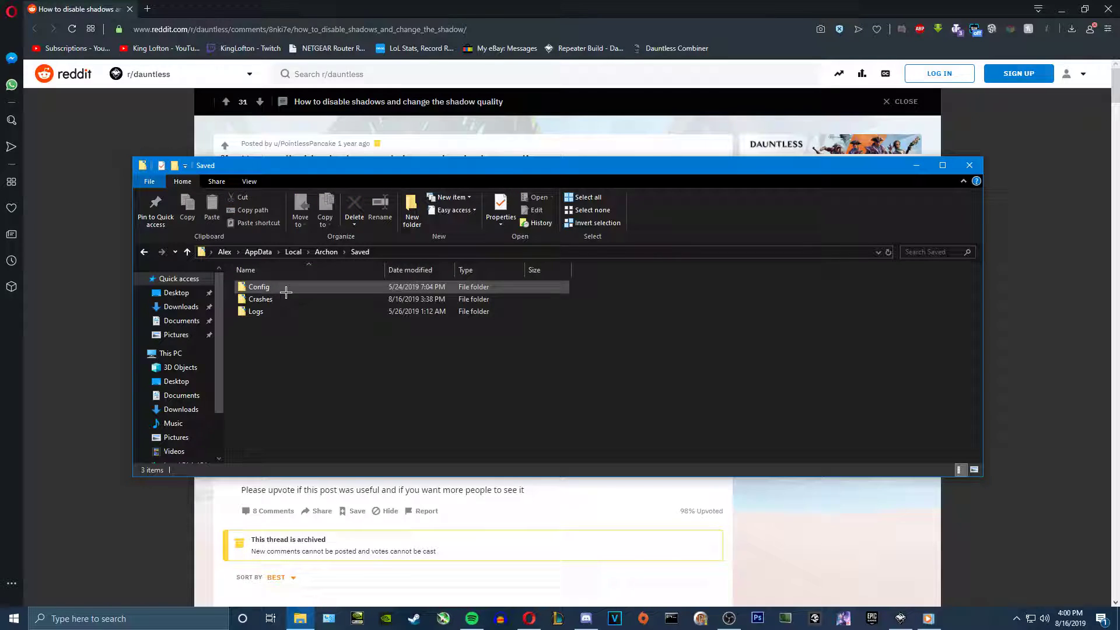
pyautogui.doubleClick(286, 290)
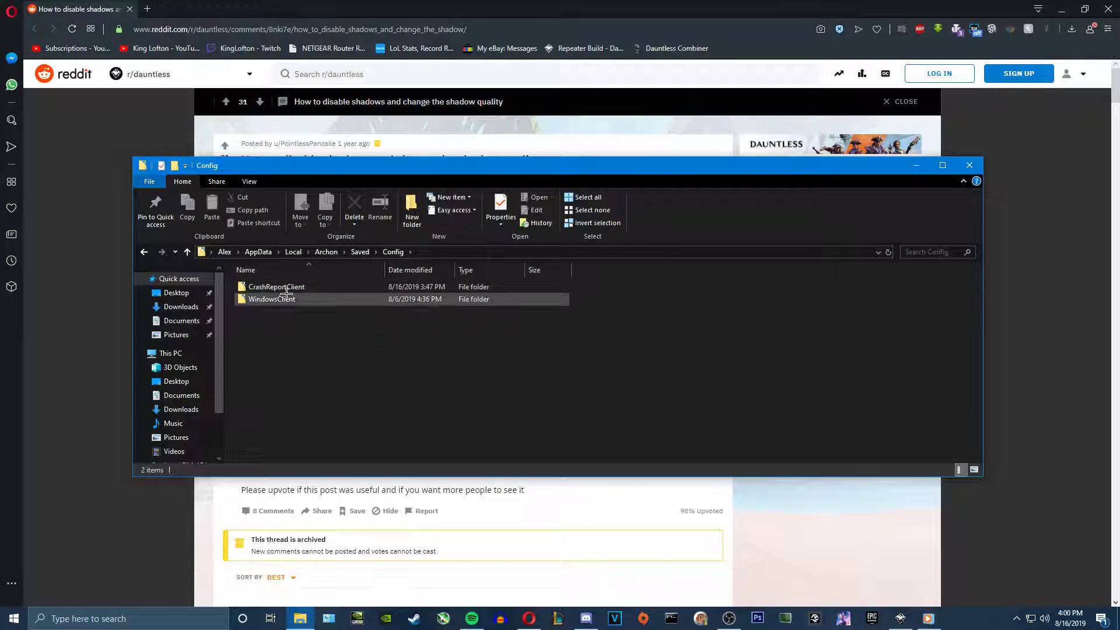
pyautogui.doubleClick(287, 294)
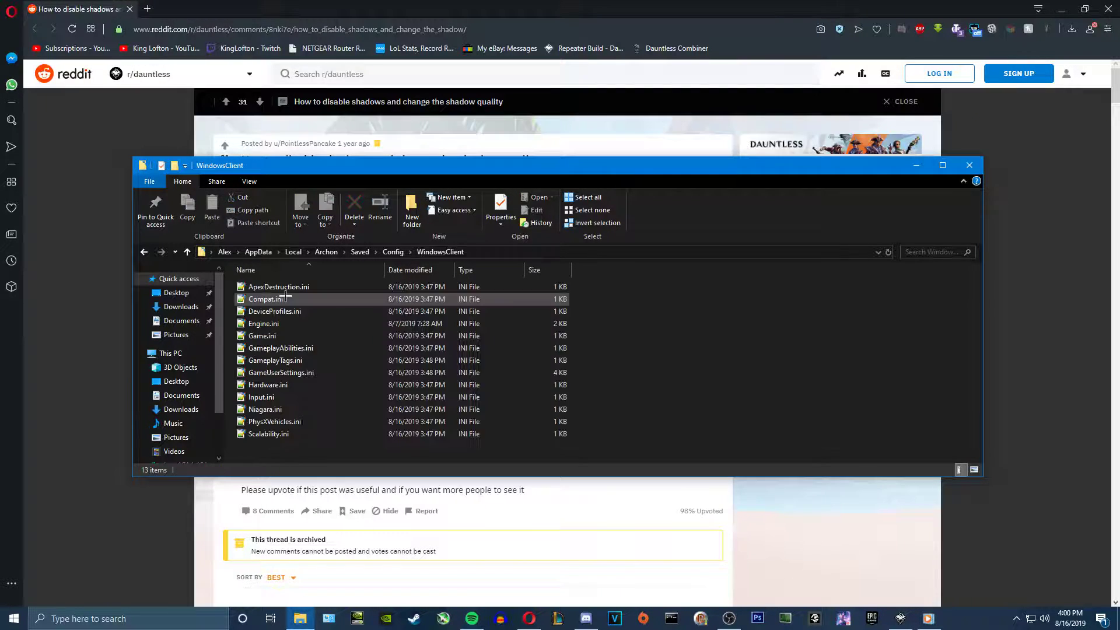
# Clear the Read-only attribute on Engine.ini in its Properties and apply it
pyautogui.click(308, 325)
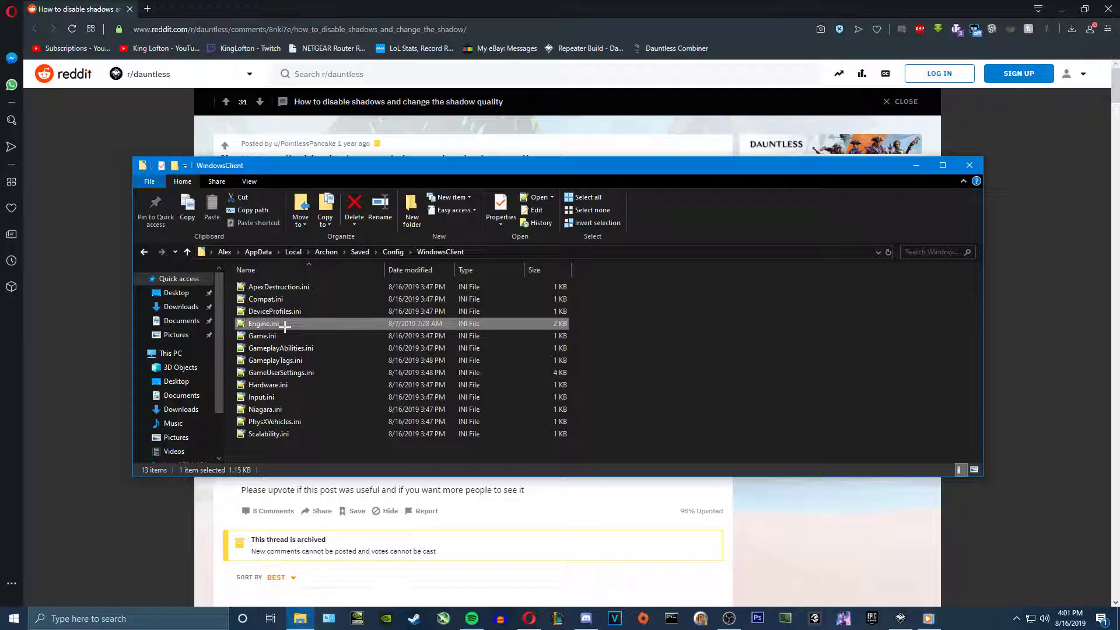
pyautogui.rightClick(285, 326)
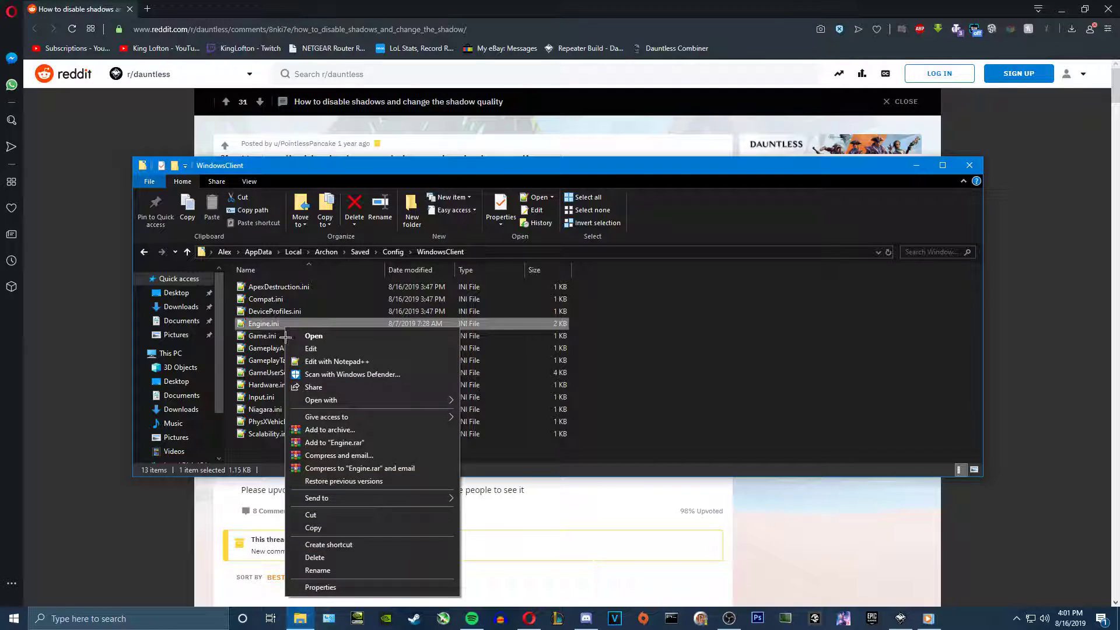
pyautogui.click(379, 590)
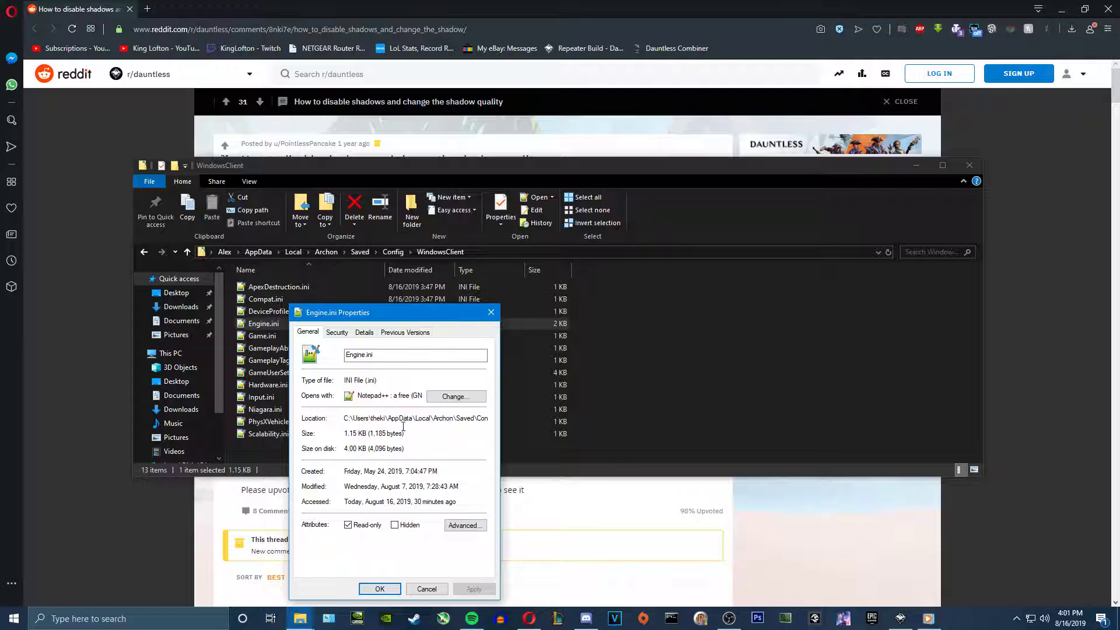
pyautogui.click(360, 524)
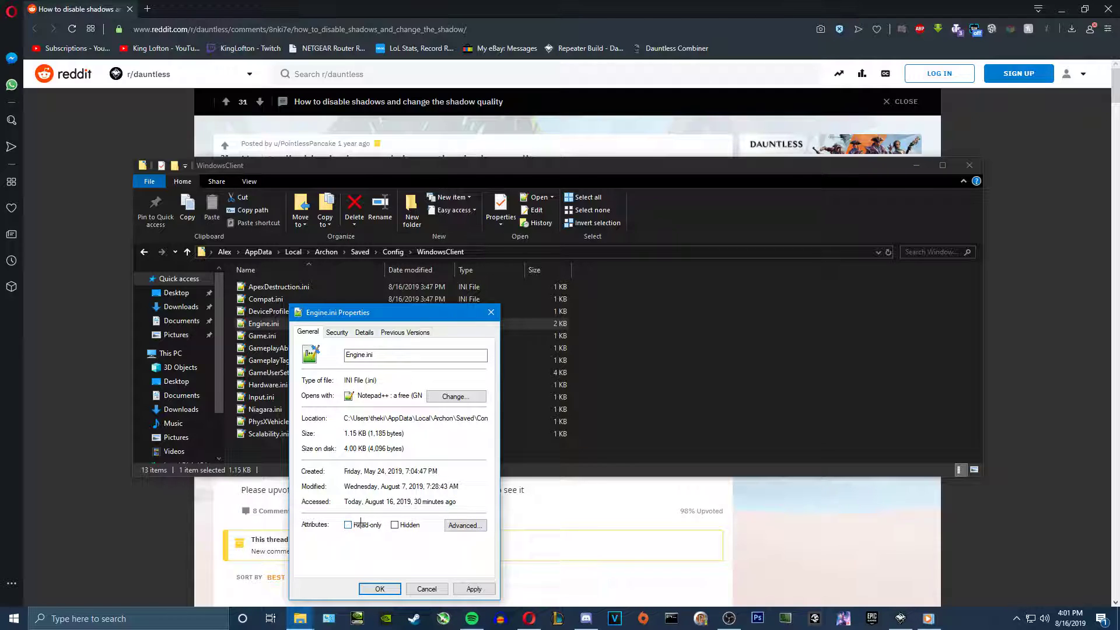
pyautogui.click(469, 589)
pyautogui.click(491, 313)
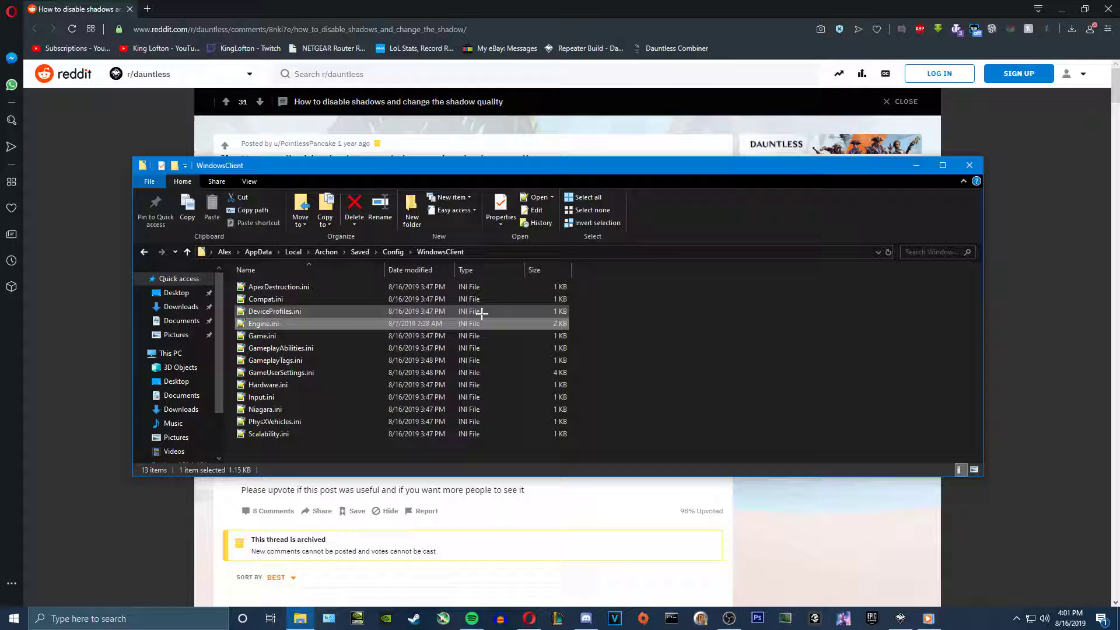
# Open Engine.ini in Notepad, where the copied [SystemSettings] r.ShadowQuality=0 lines end the file
pyautogui.rightClick(365, 324)
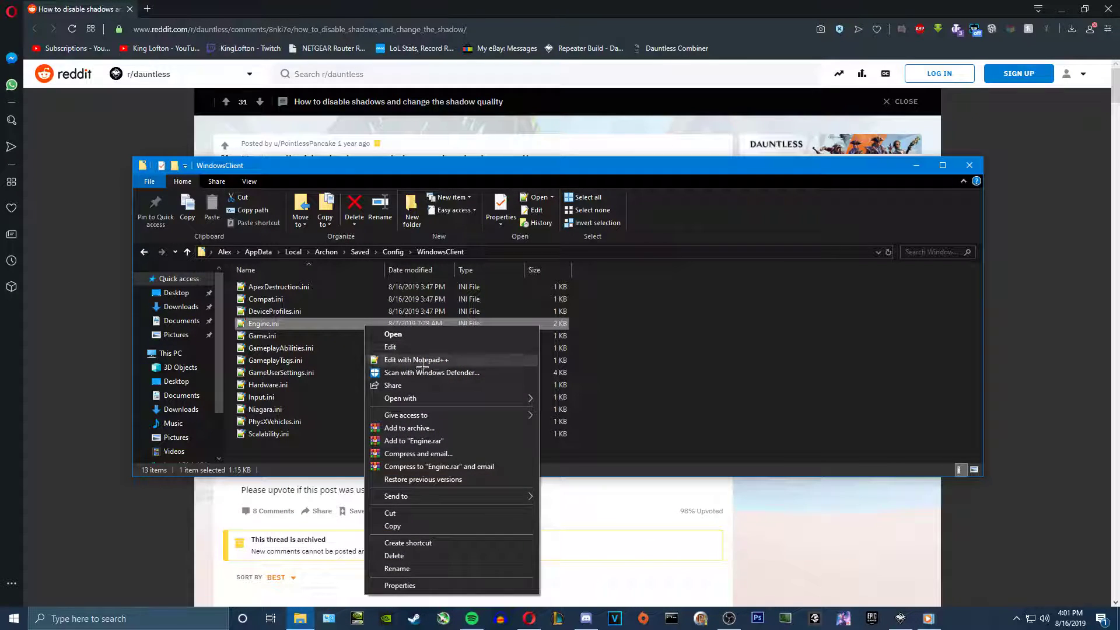
pyautogui.moveTo(451, 398)
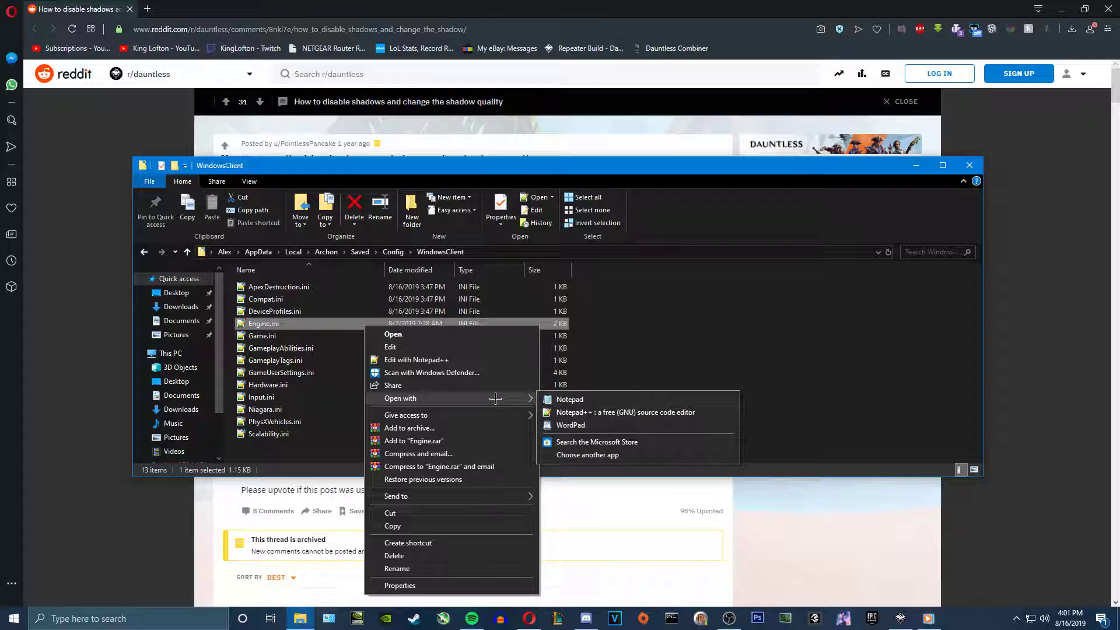
pyautogui.click(549, 401)
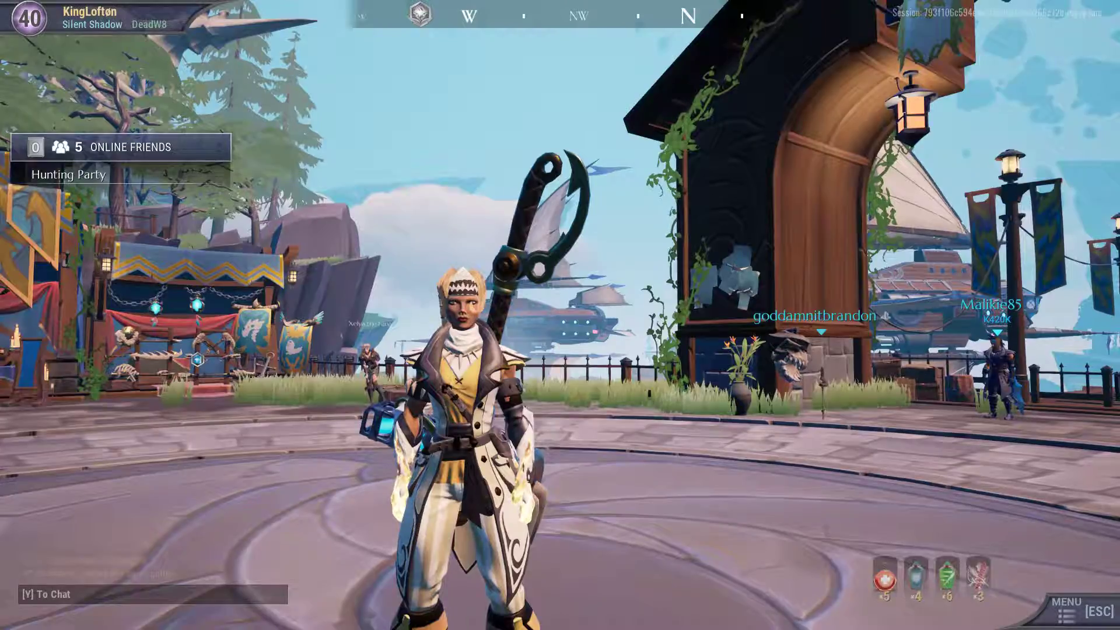
# In Dauntless's Audio options, drop the Master volume to zero, then raise it to about 40%
pyautogui.click(929, 619)
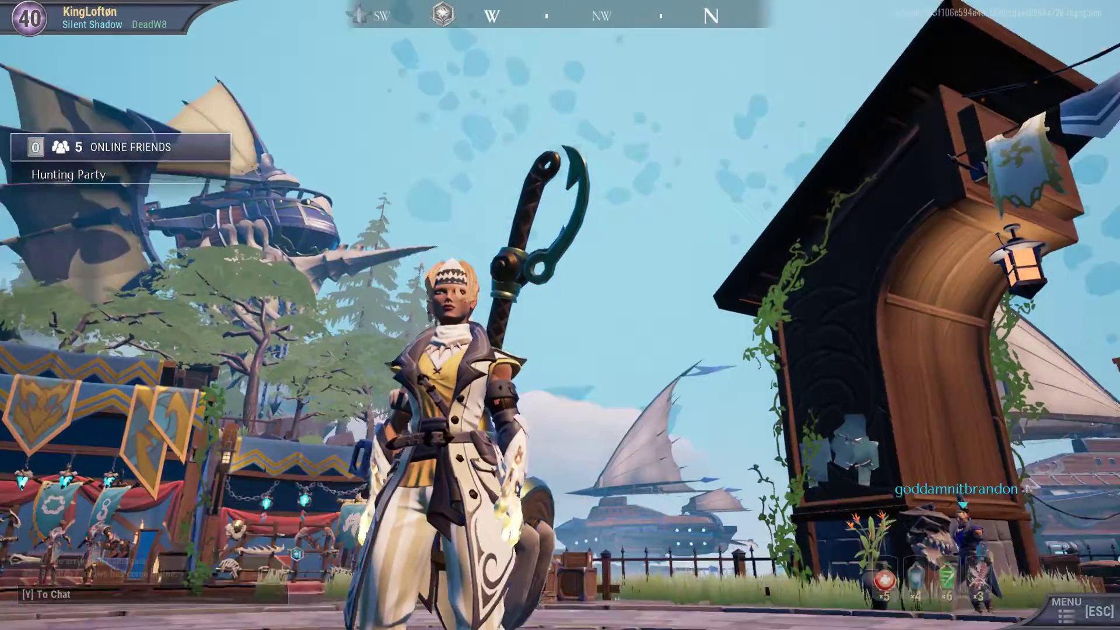
pyautogui.press('Escape')
pyautogui.click(932, 594)
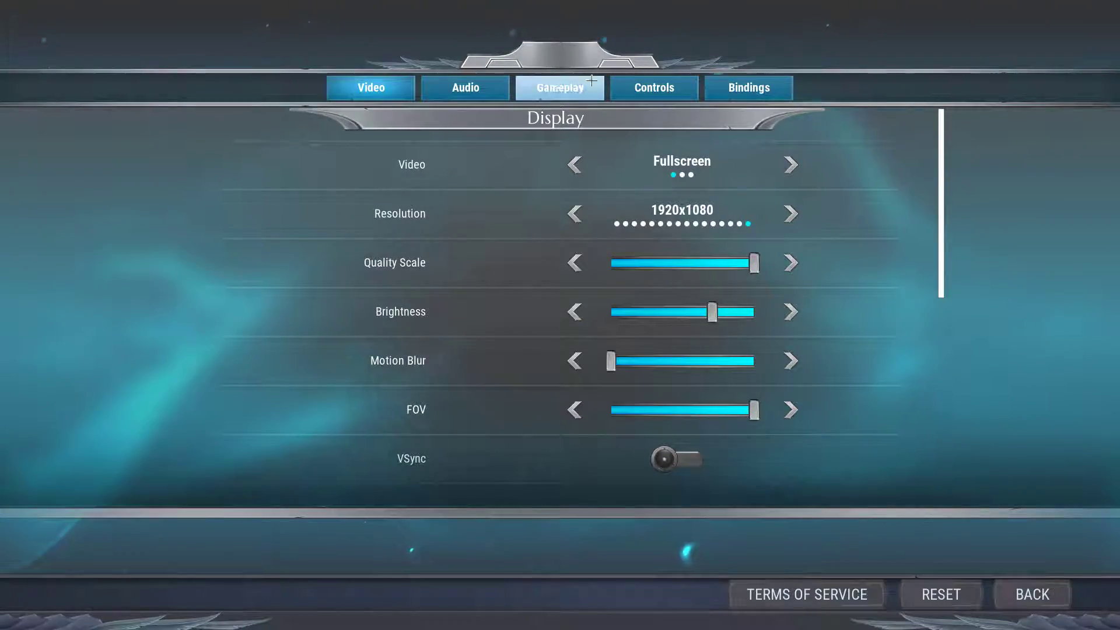
pyautogui.click(465, 87)
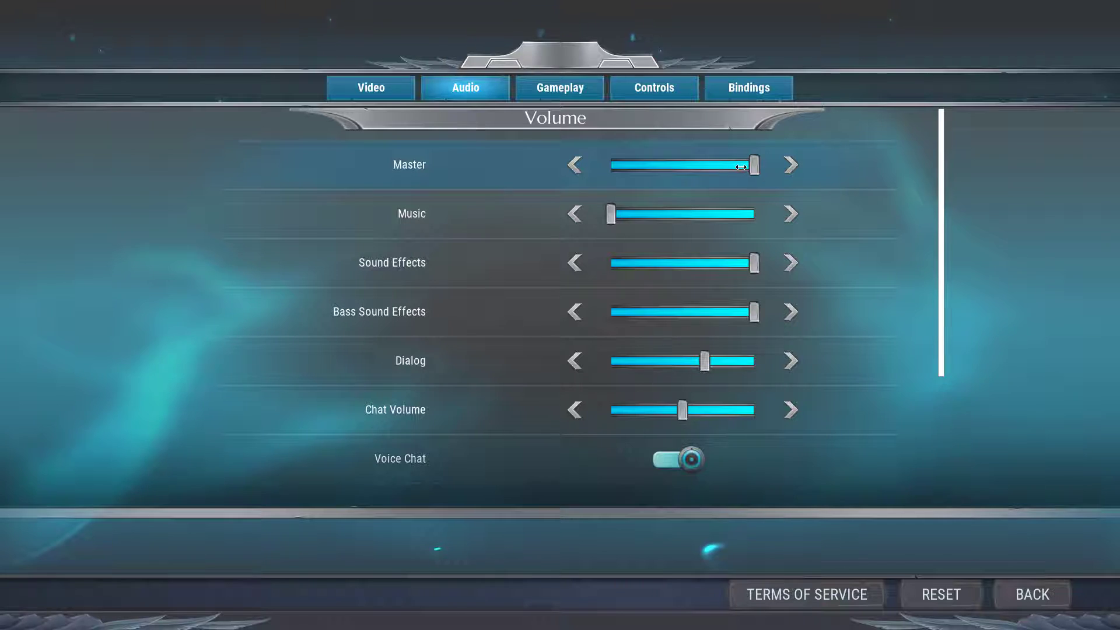
pyautogui.moveTo(741, 167); pyautogui.dragTo(611, 166)
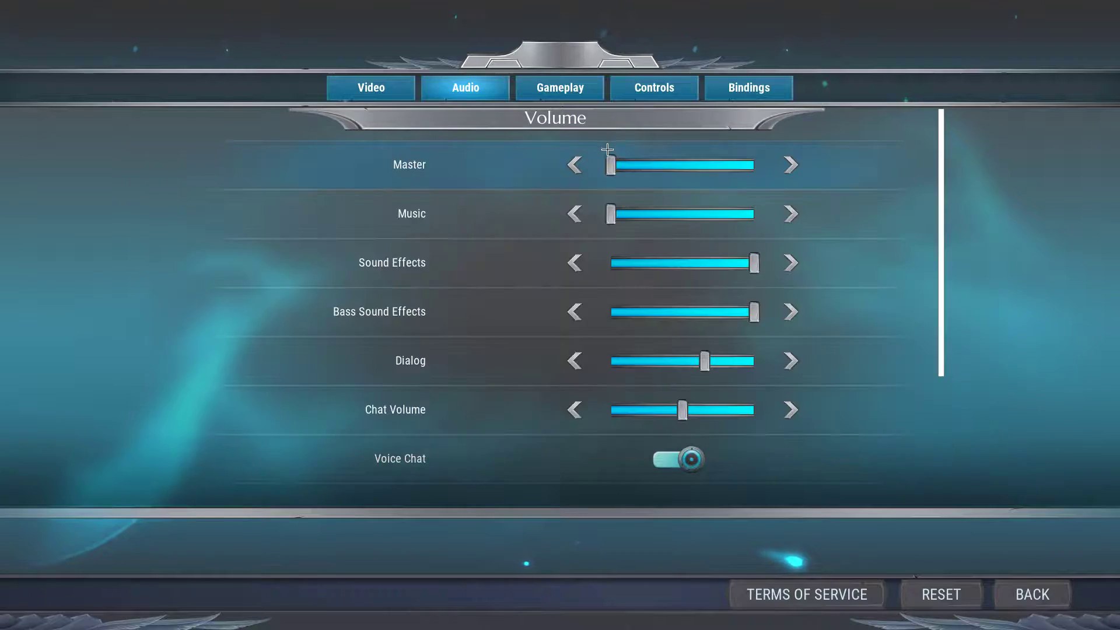
pyautogui.moveTo(611, 166); pyautogui.dragTo(672, 173)
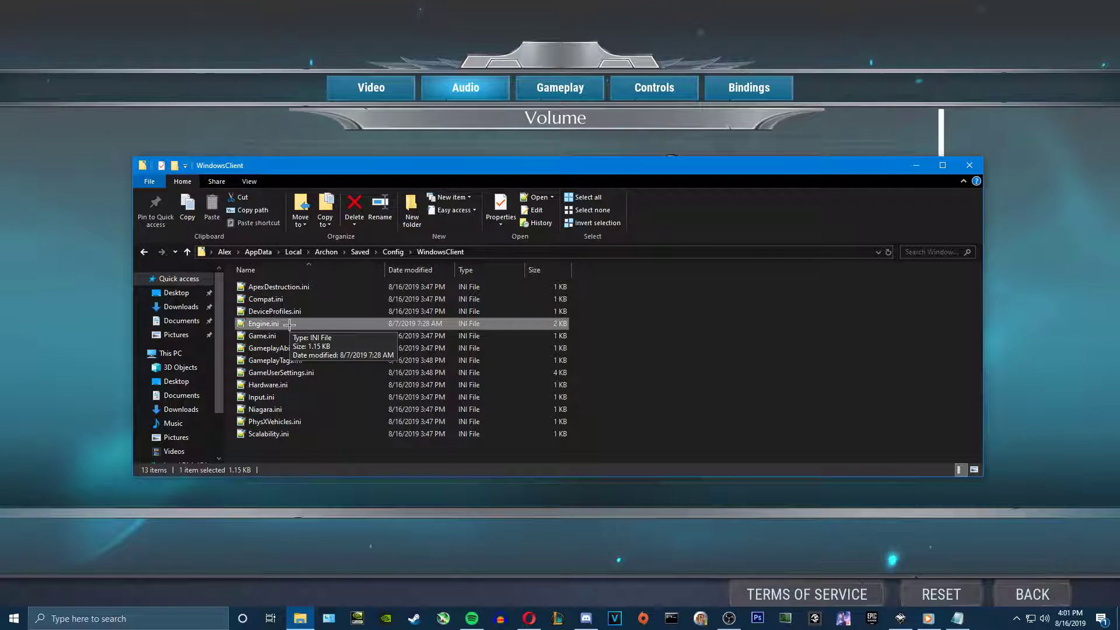
# Reopen Engine.ini in Notepad, select the r.ShadowQuality=0 lines, then switch back to the Reddit guide
pyautogui.rightClick(304, 329)
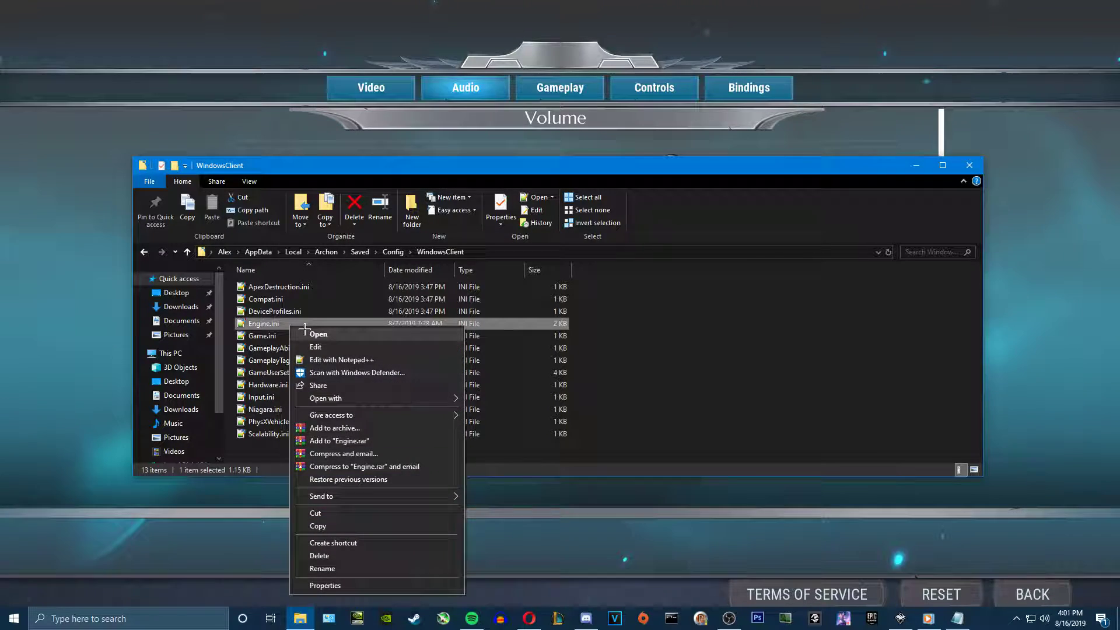
pyautogui.press('Escape')
pyautogui.rightClick(328, 327)
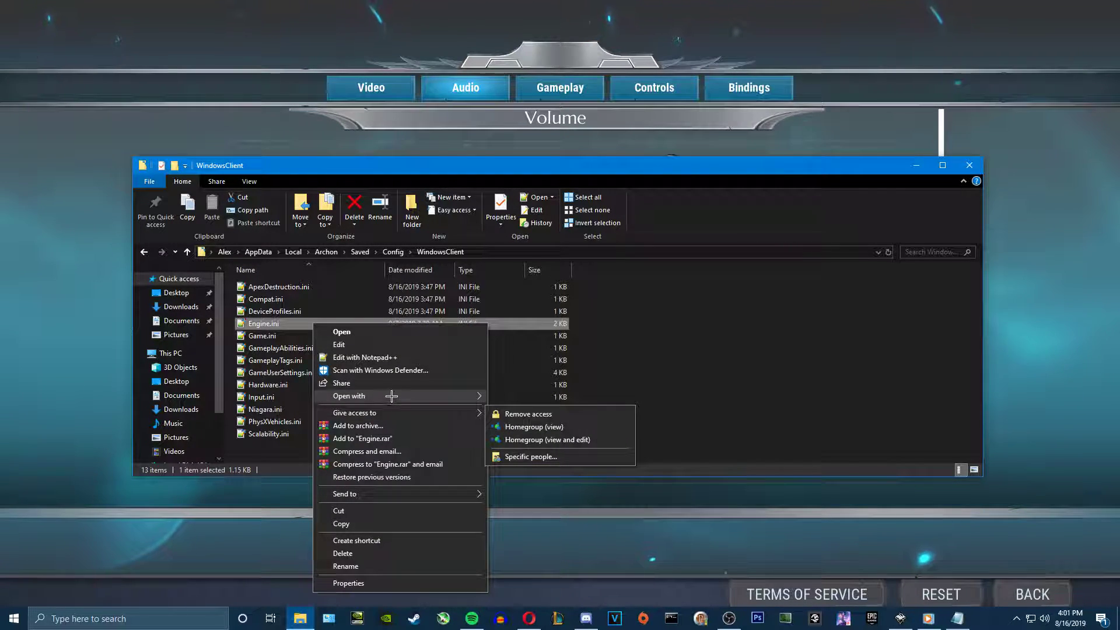
pyautogui.moveTo(349, 396)
pyautogui.click(525, 394)
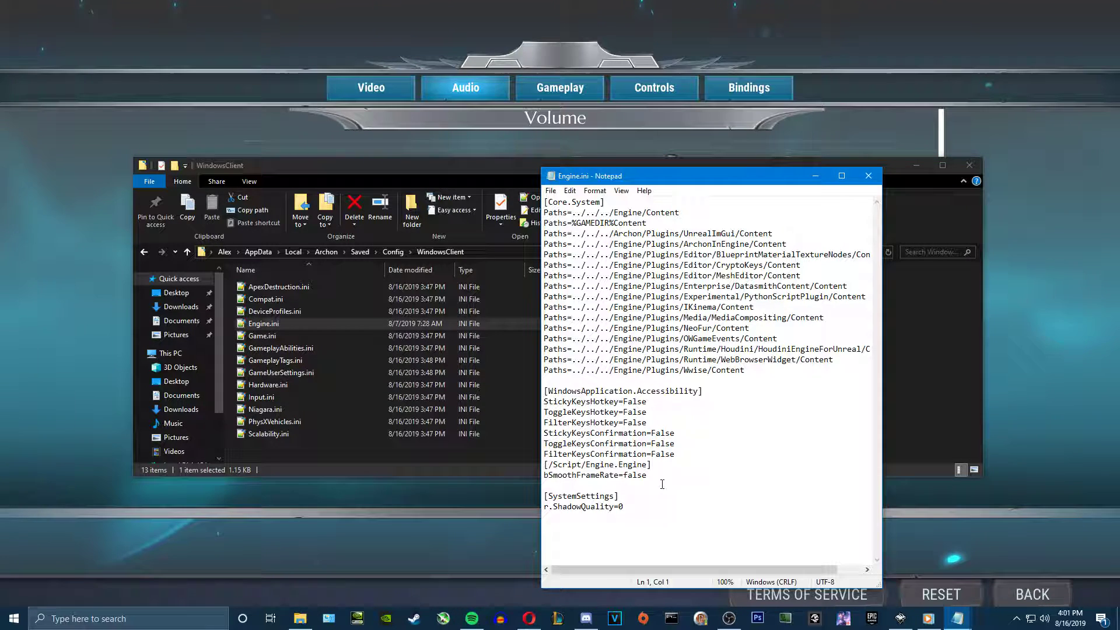
pyautogui.moveTo(634, 507); pyautogui.dragTo(550, 496)
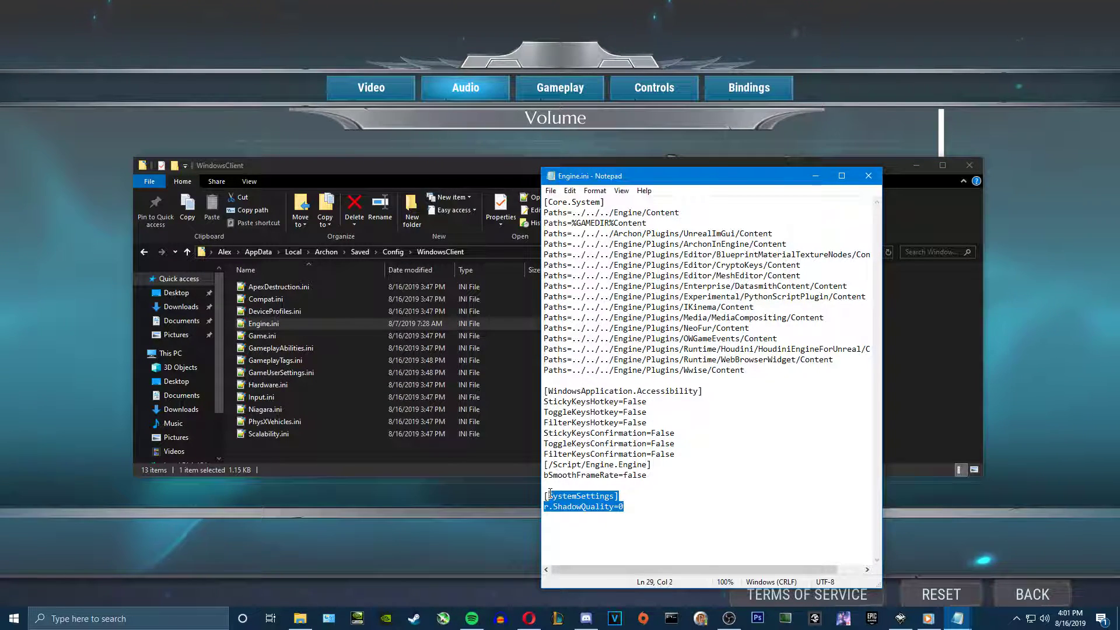
pyautogui.hotkey('alt', 'Tab')
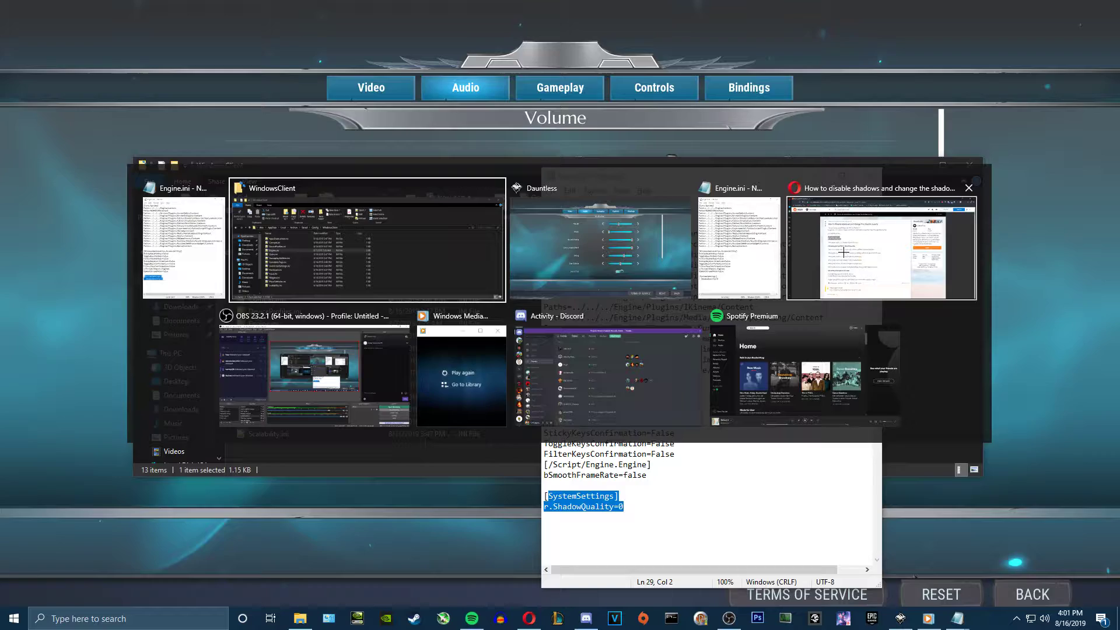
pyautogui.click(844, 252)
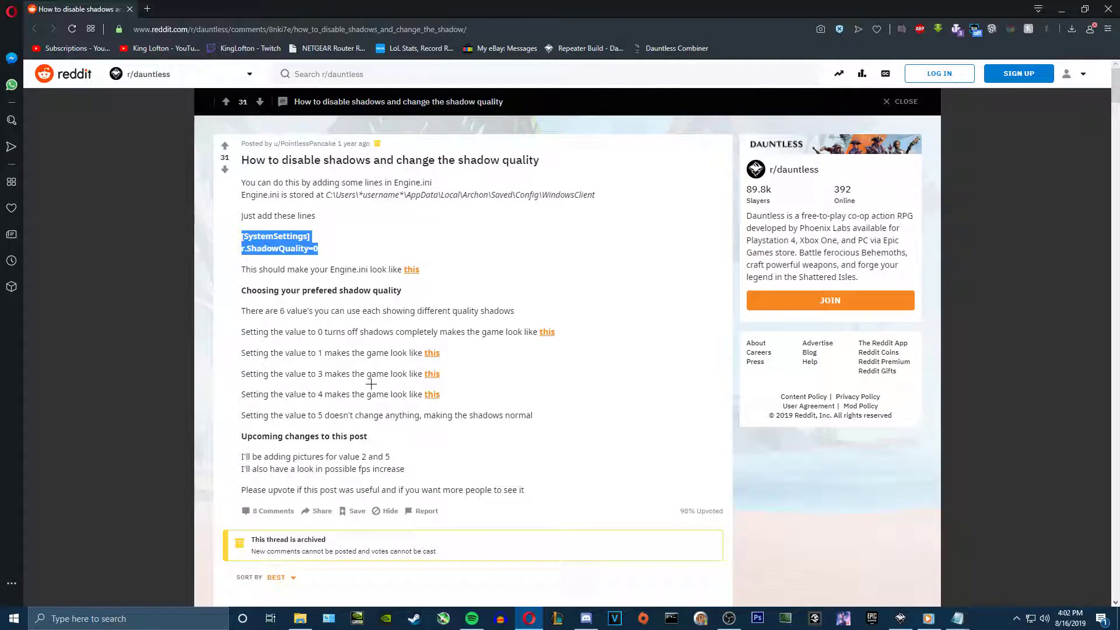
# Scroll through the Reddit shadow guide and comments, then return to the WindowsClient folder
pyautogui.scroll(-1, 373, 383)
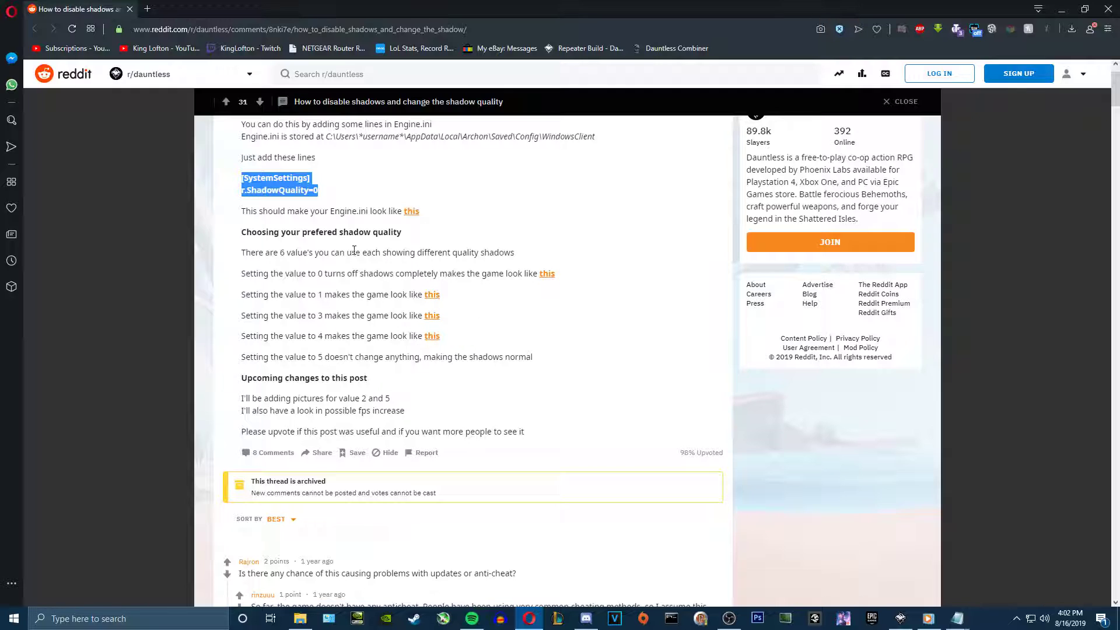
pyautogui.scroll(-2, 444, 466)
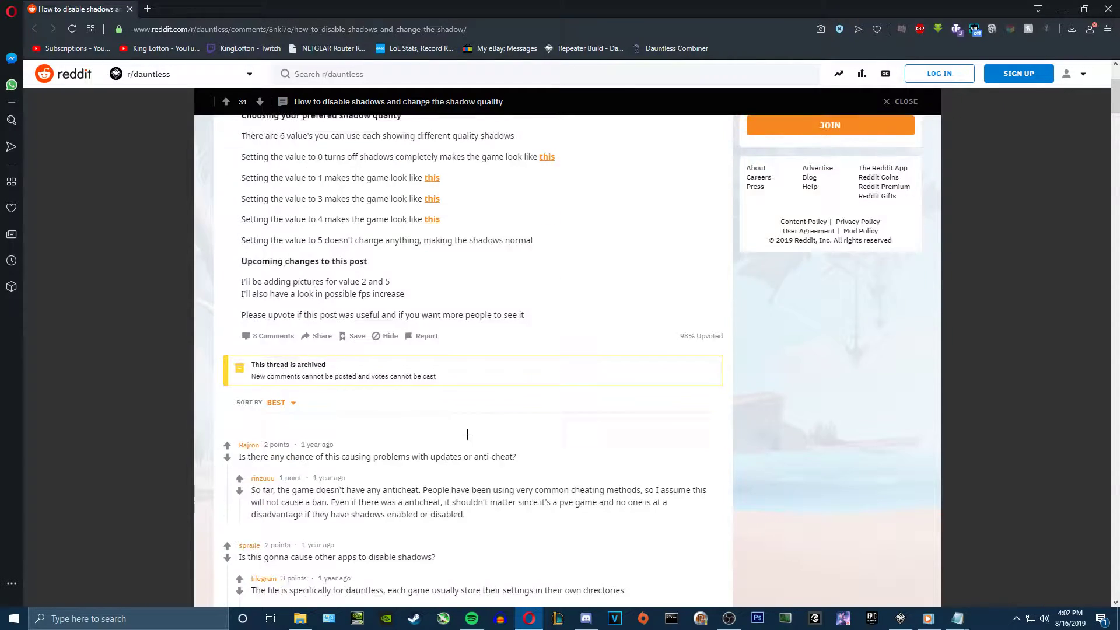
pyautogui.scroll(4, 458, 349)
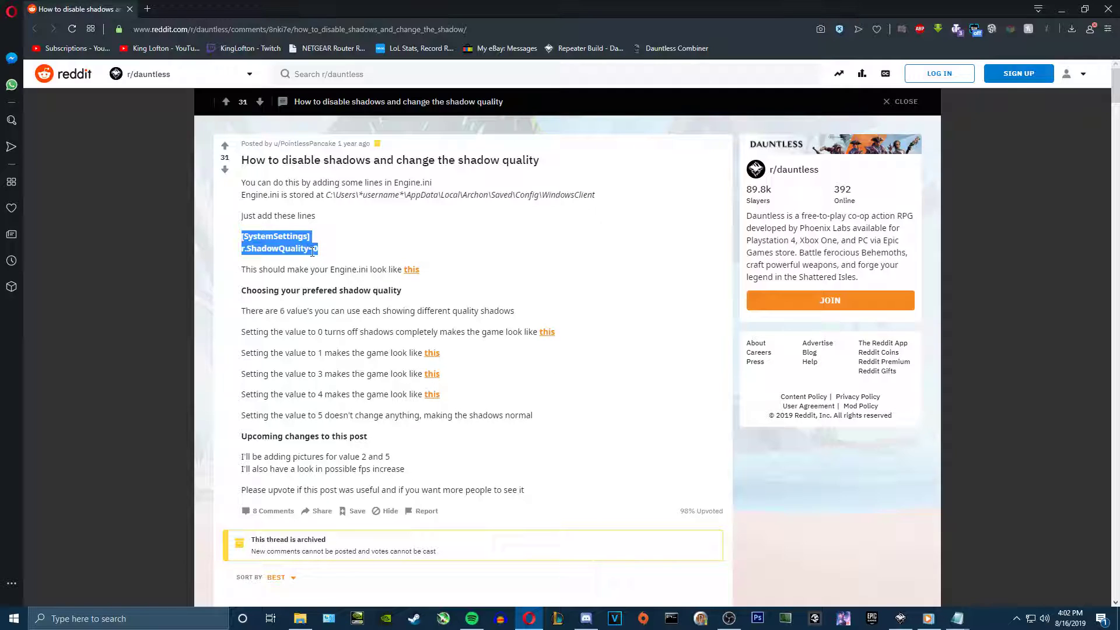
pyautogui.click(328, 248)
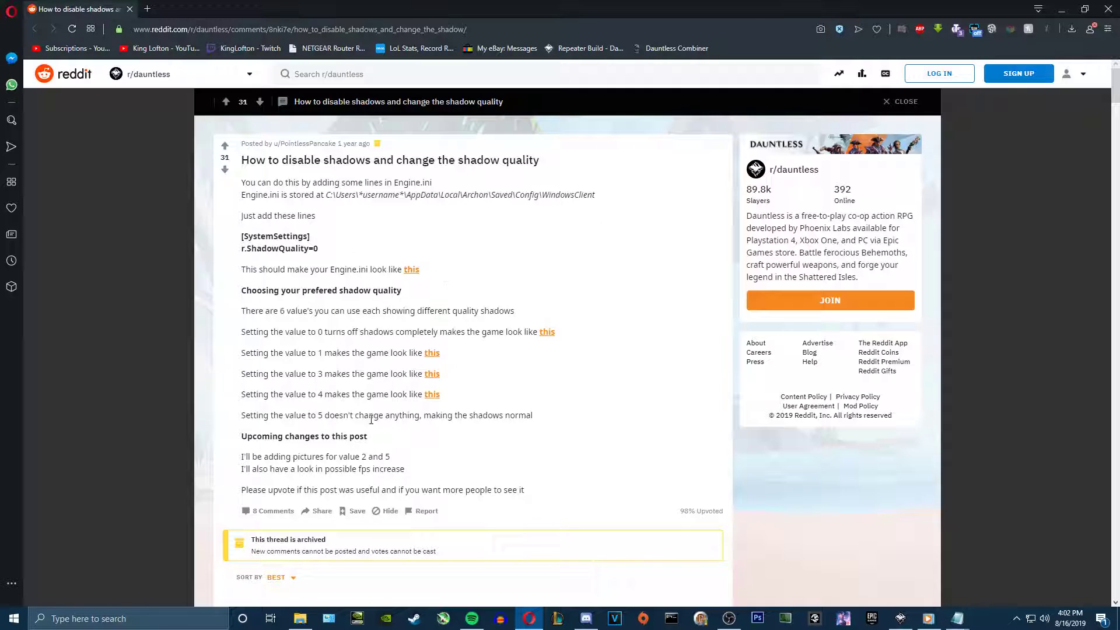
pyautogui.scroll(-2, 323, 513)
pyautogui.scroll(2, 357, 482)
pyautogui.hotkey('alt', 'Tab')
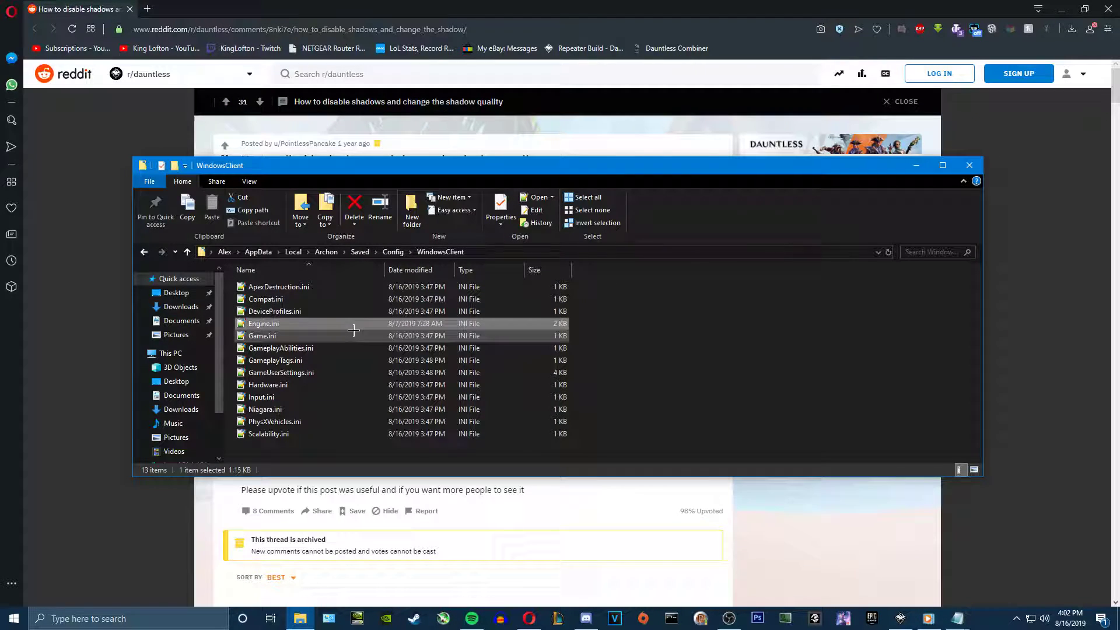
# Tick Read-only in Engine.ini's Properties and apply it
pyautogui.rightClick(353, 327)
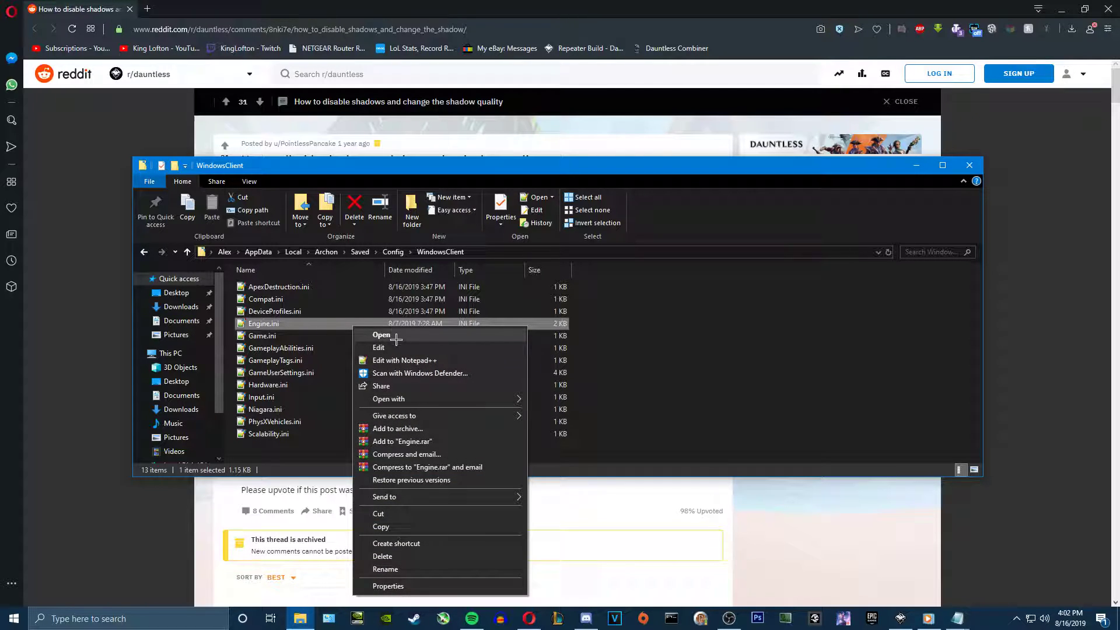
pyautogui.click(437, 586)
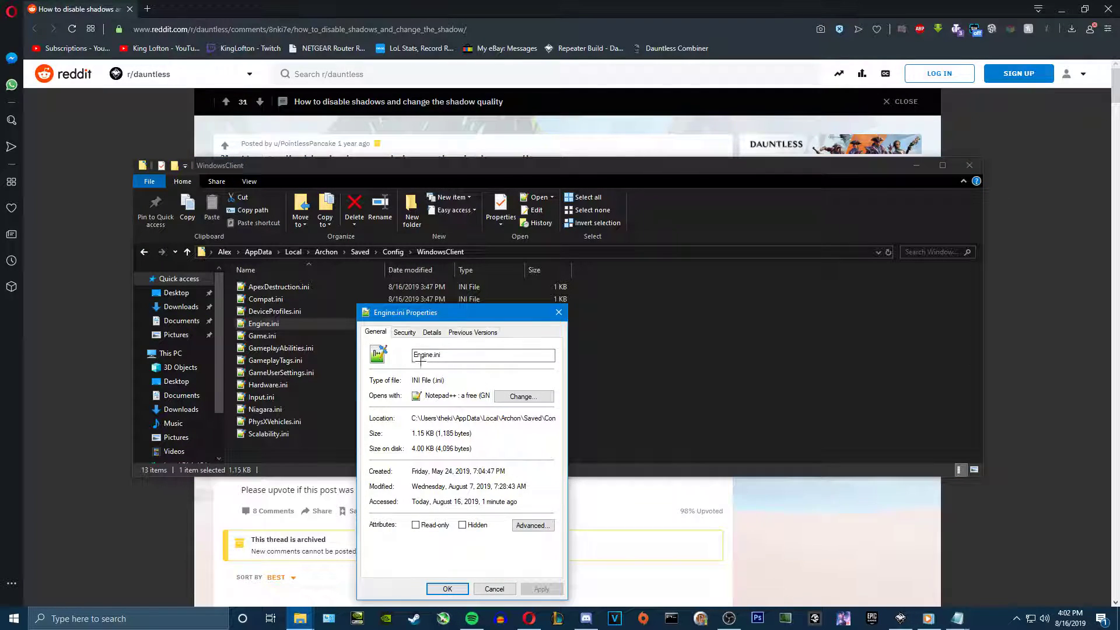
pyautogui.click(430, 525)
pyautogui.click(551, 590)
pyautogui.click(440, 589)
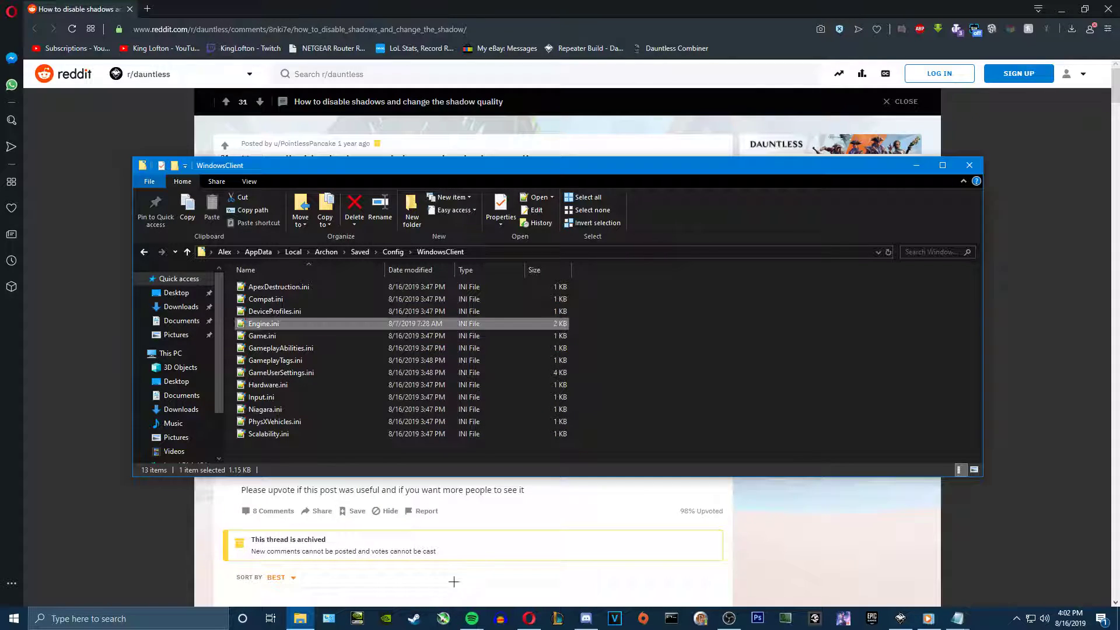